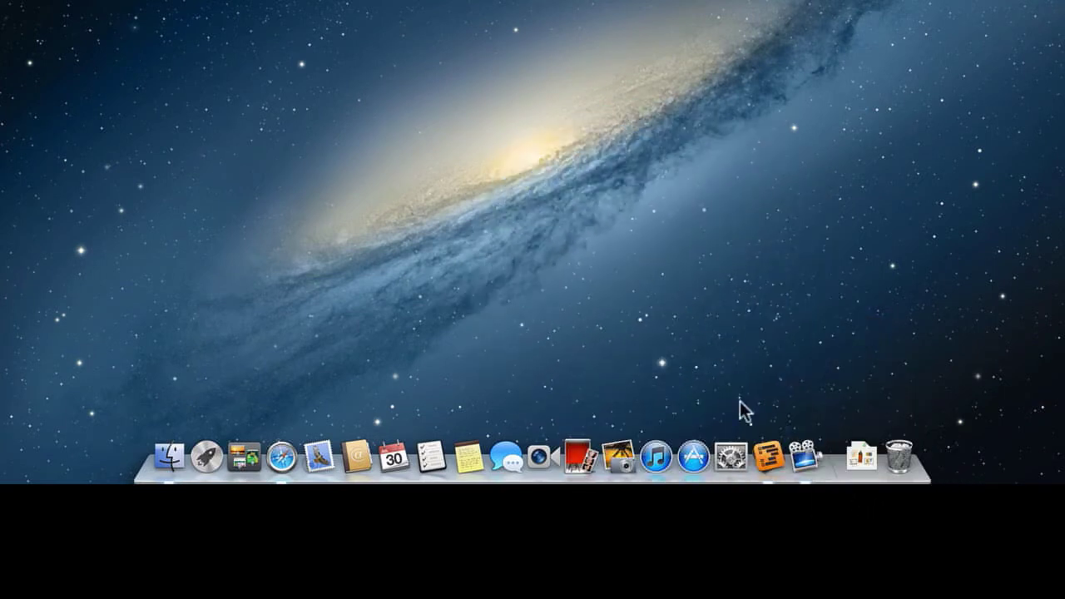
Turn on Dock magnification, drag Contacts and Mail off the Dock, and launch the App Store.
right_click(834, 468)
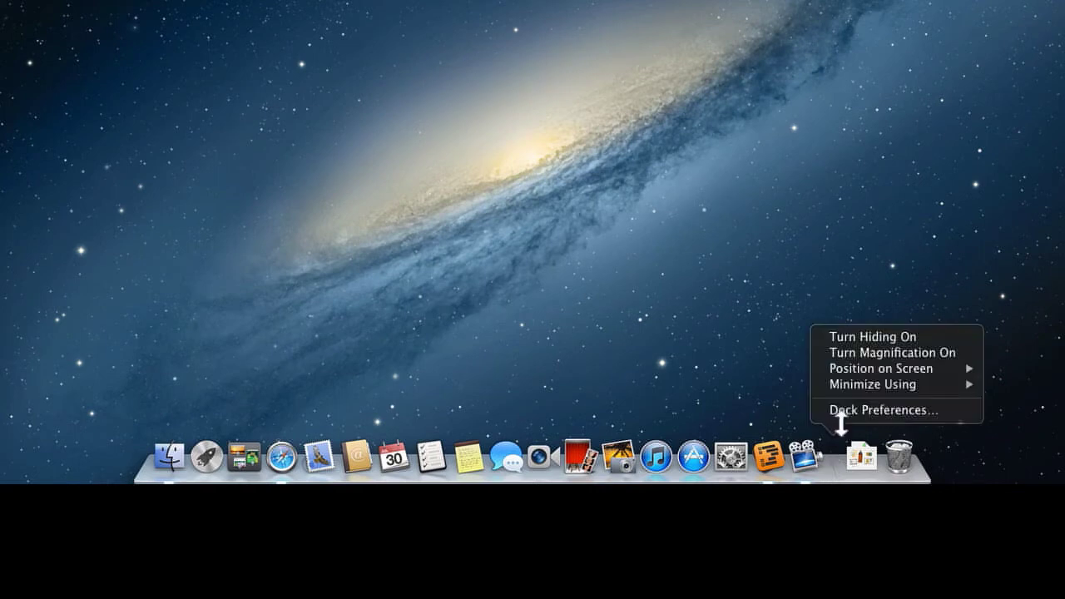
click(850, 352)
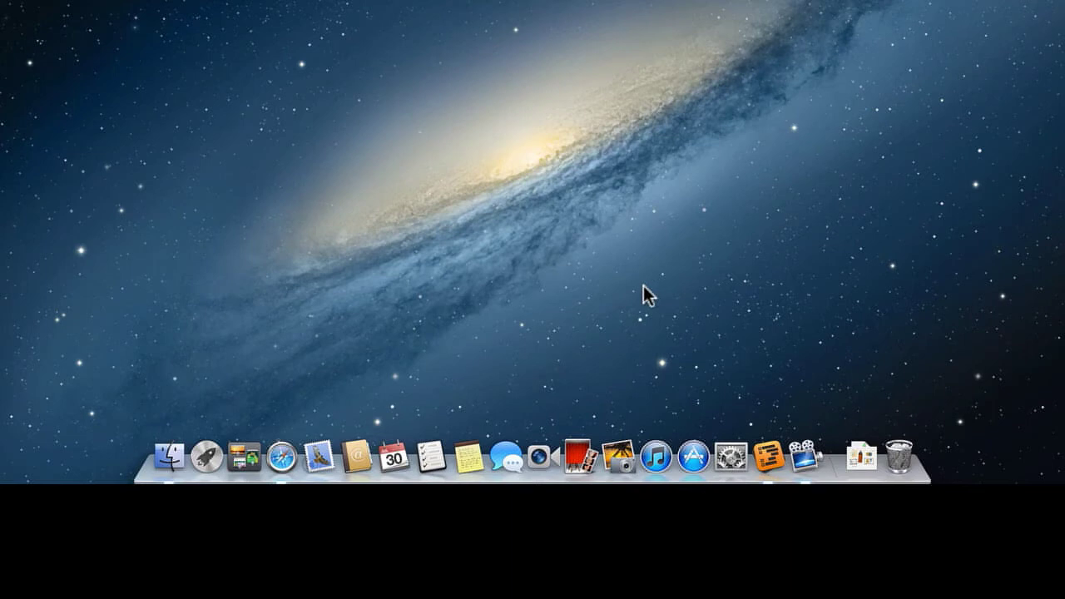
drag(357, 448, 371, 380)
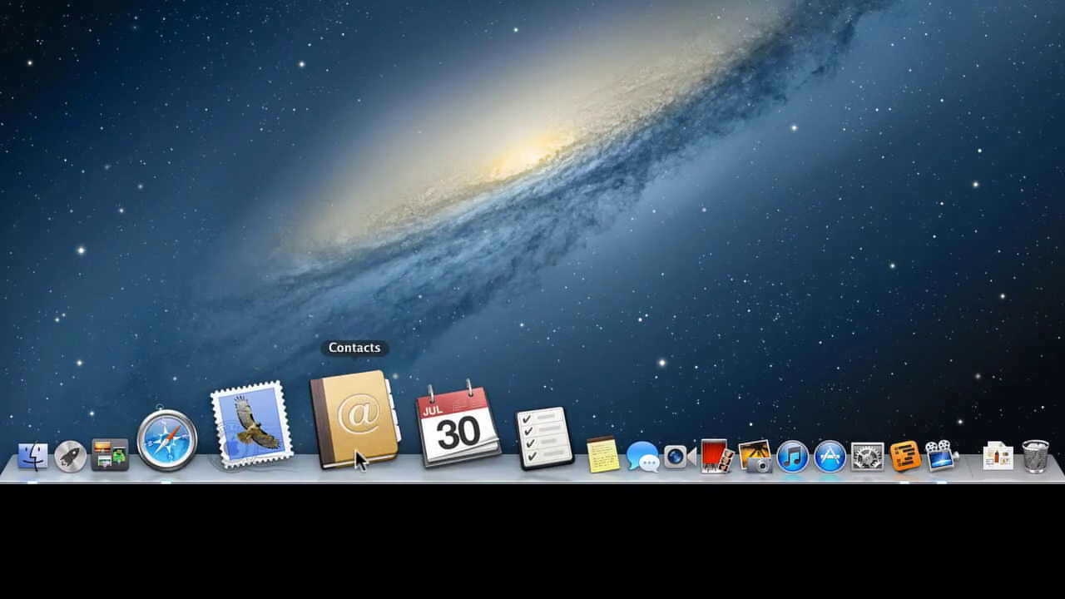
drag(355, 450, 361, 359)
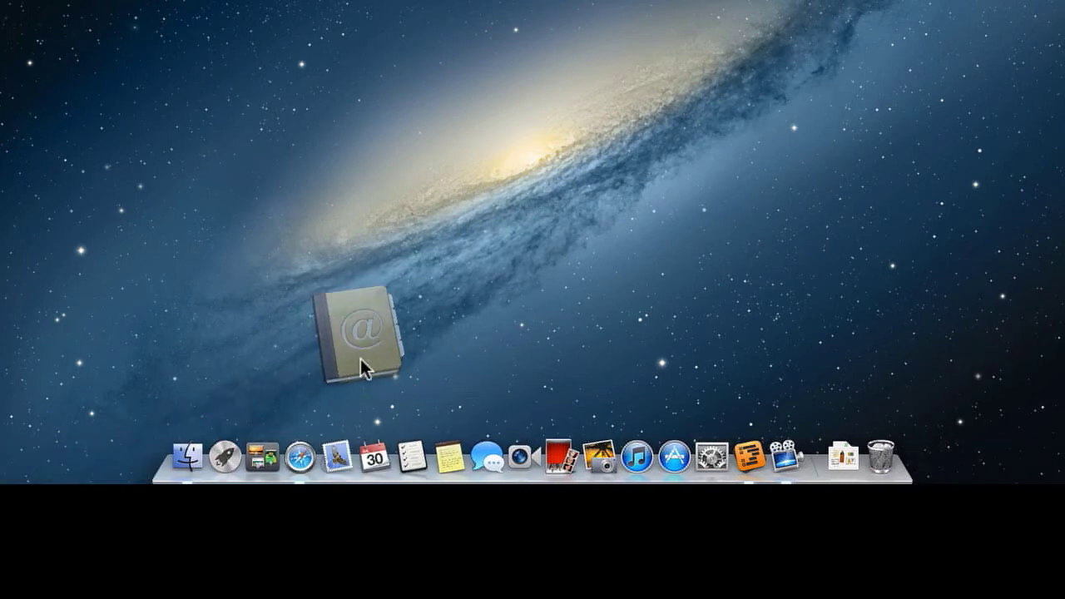
drag(360, 359, 394, 193)
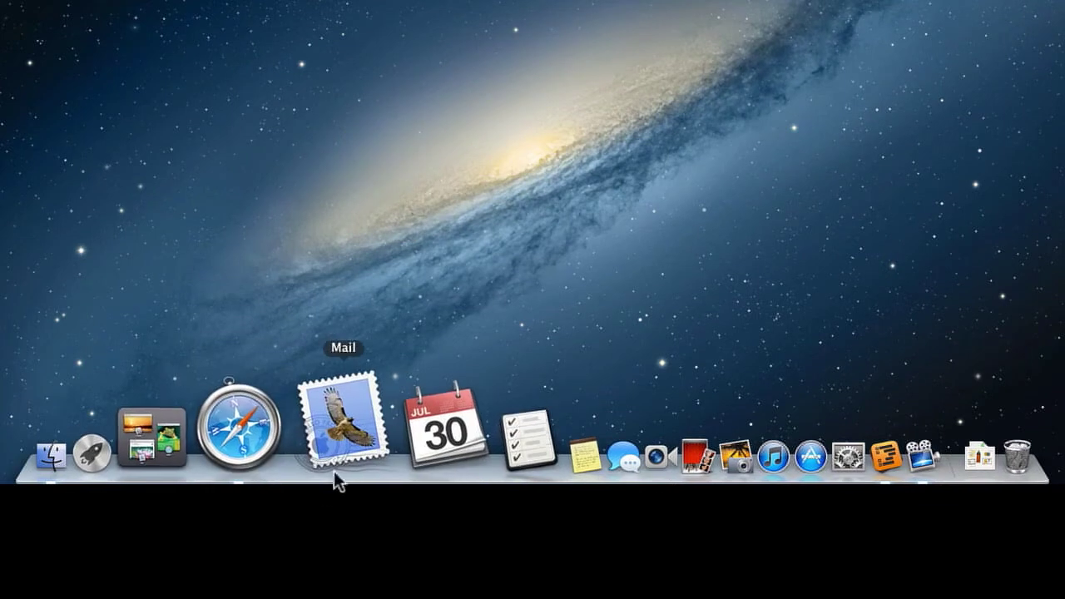
drag(337, 459, 348, 487)
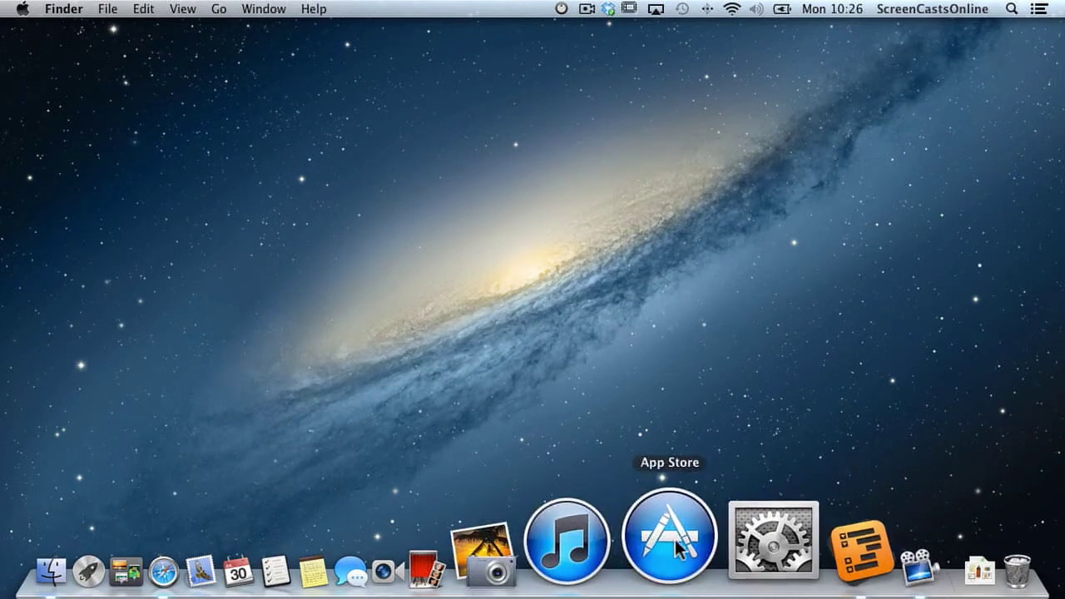
click(671, 536)
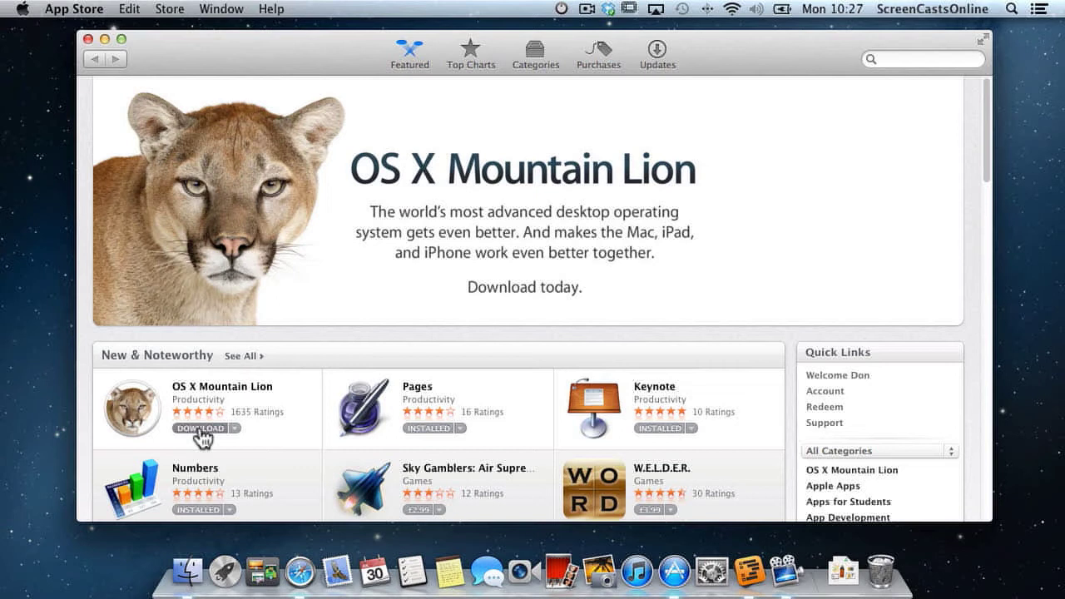
Start downloading OS X Mountain Lion again, confirming the re-download.
click(200, 428)
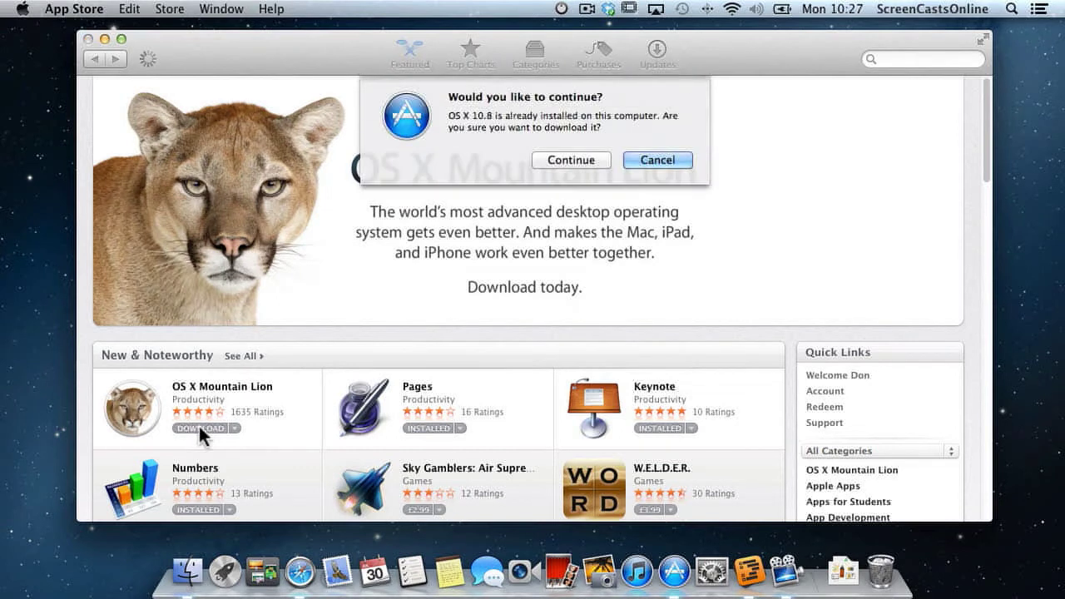
click(580, 158)
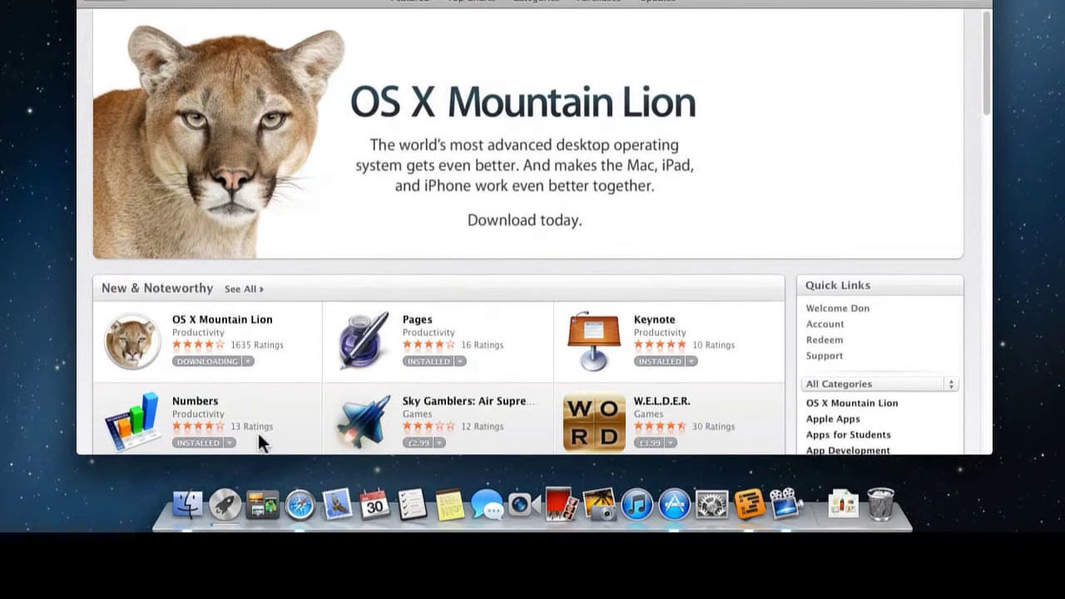
mouse_move(225, 499)
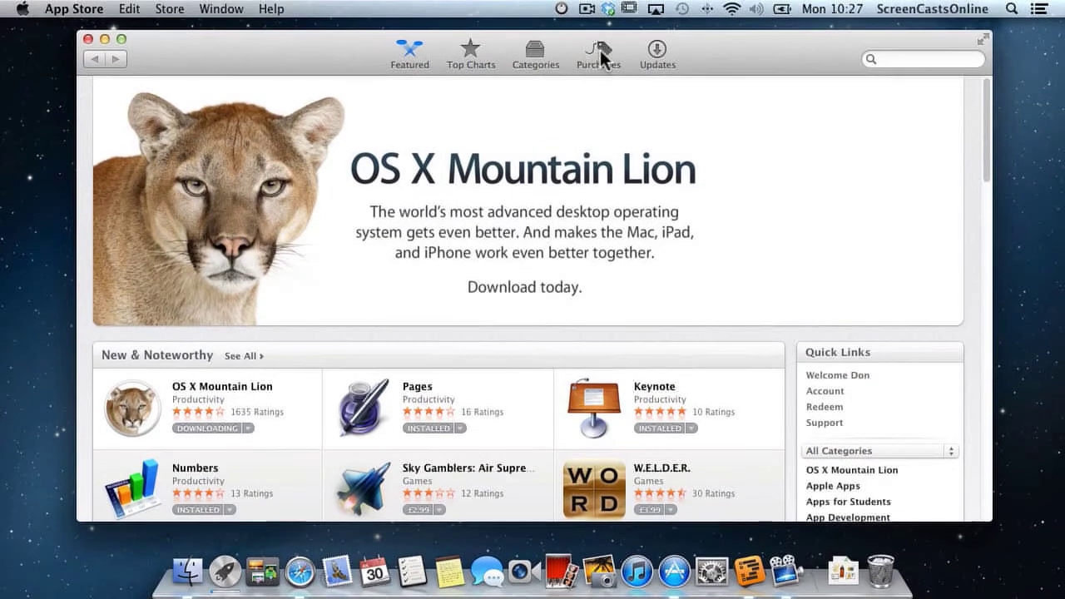
Pause the Mountain Lion download in Purchases and close the App Store.
click(599, 50)
click(907, 240)
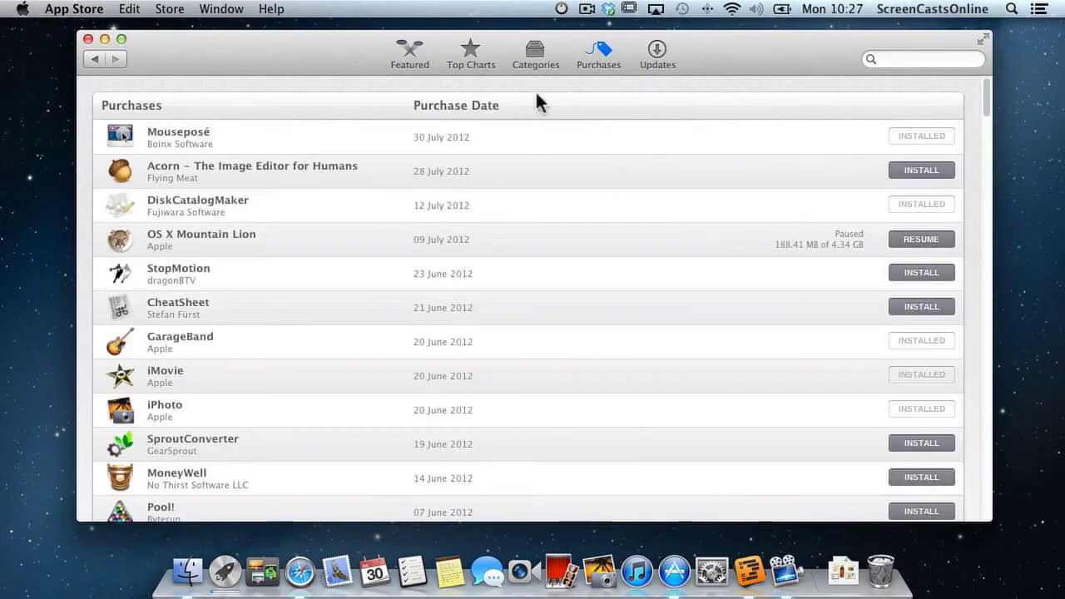
click(87, 38)
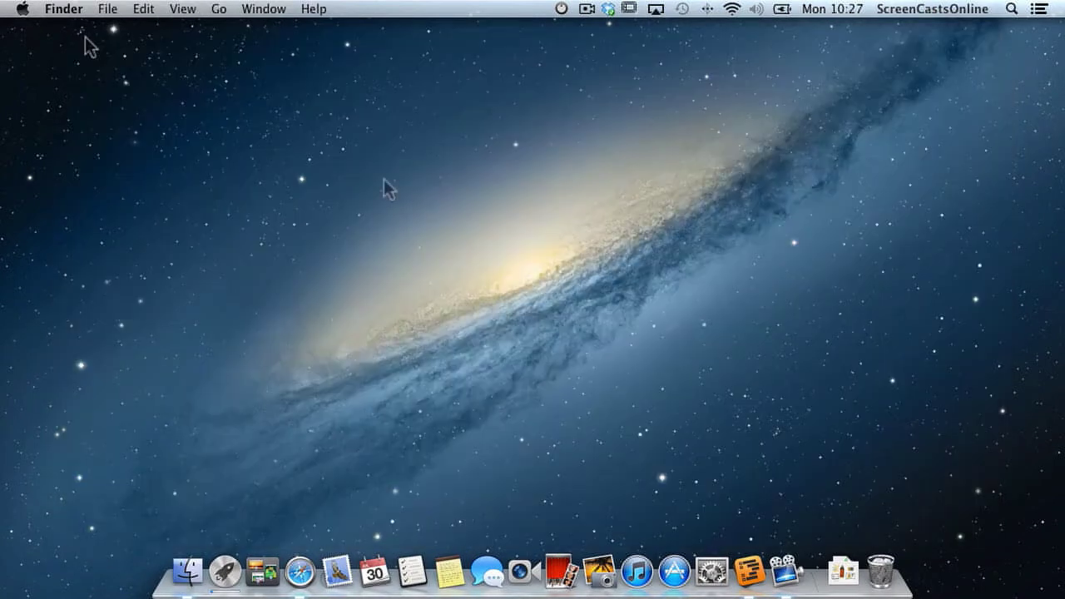
Display the Downloads stack as a folder and show Documents in a new Finder window.
right_click(839, 563)
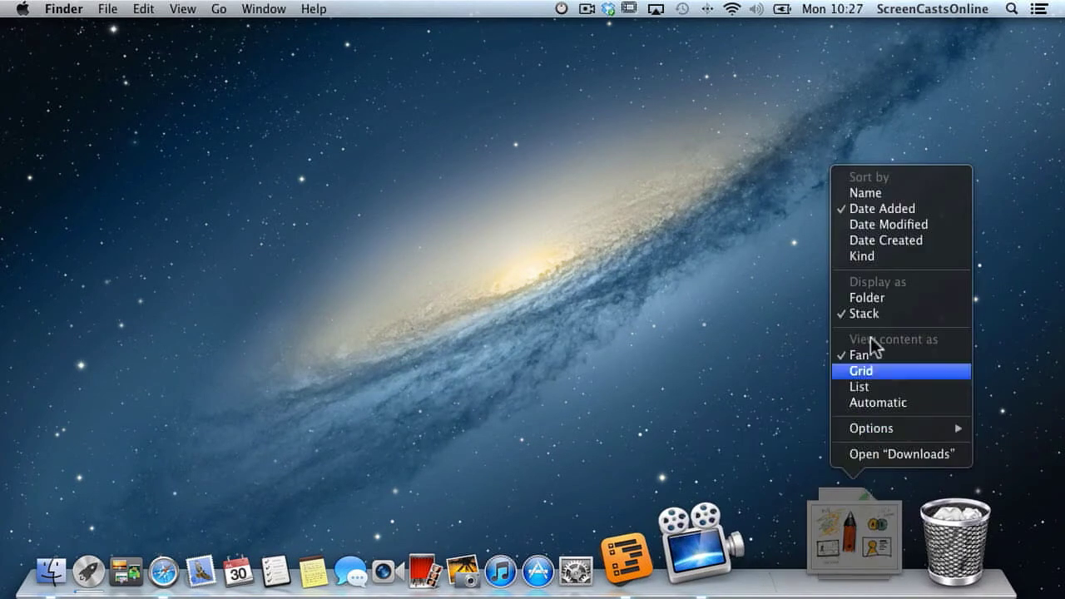
click(868, 298)
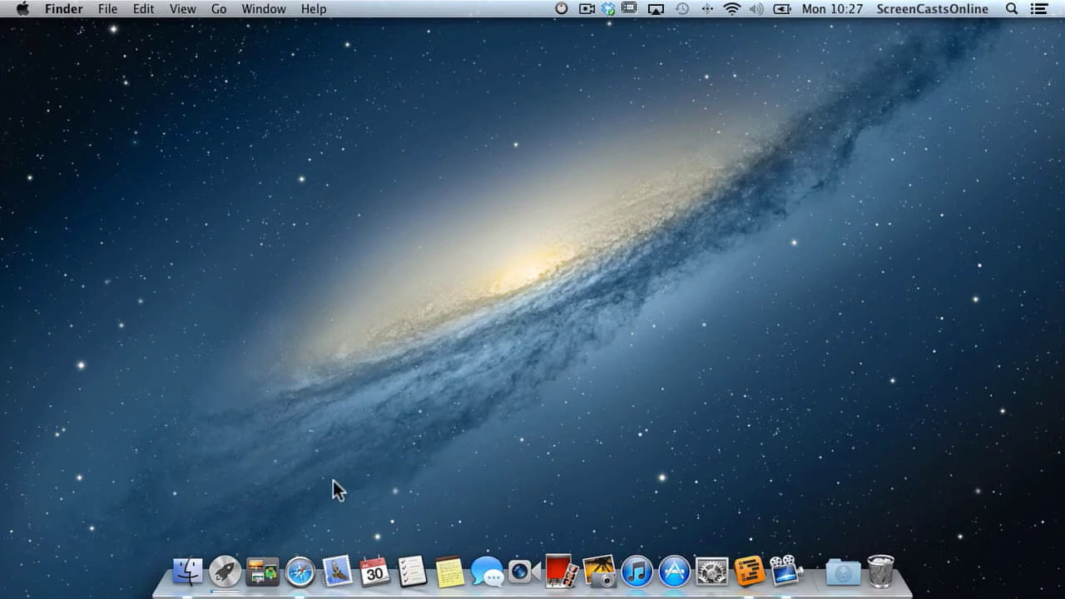
click(191, 566)
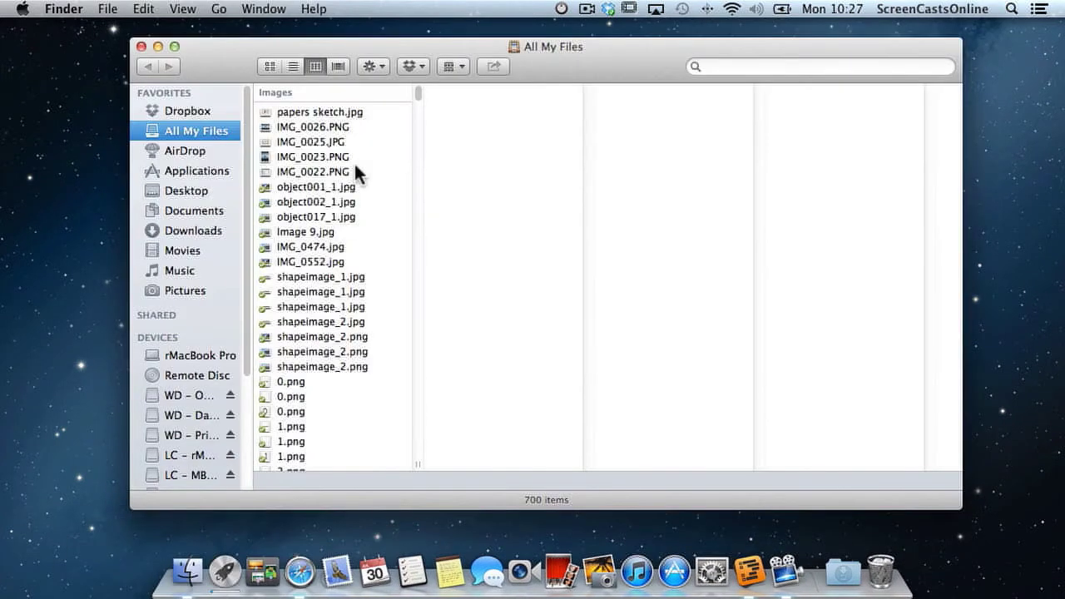
click(202, 210)
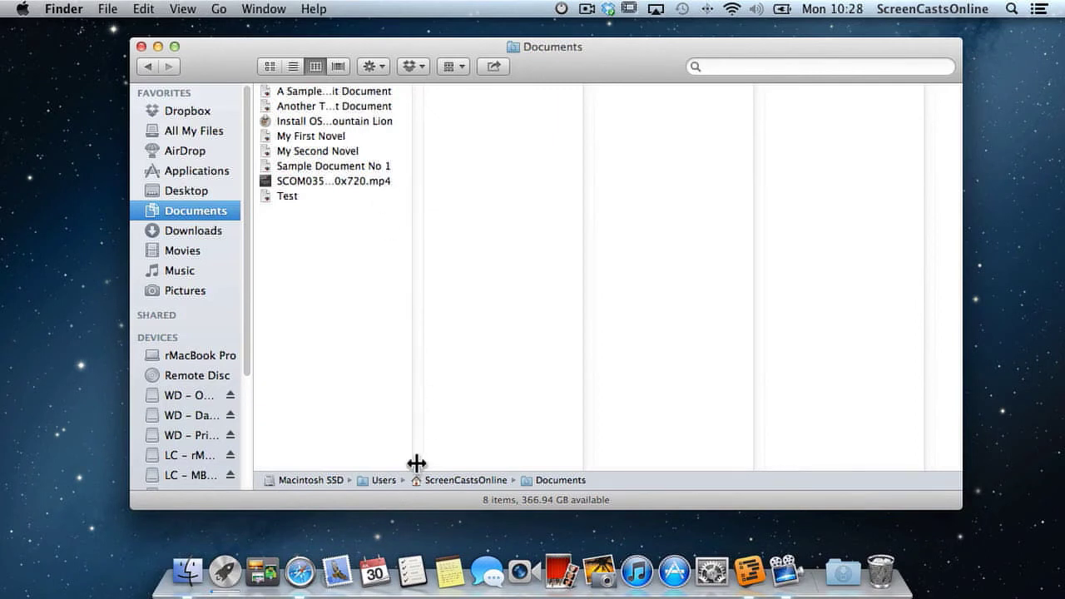
Move Install OS X Mountain Lion from Documents into Downloads, then close the window.
drag(416, 464, 507, 460)
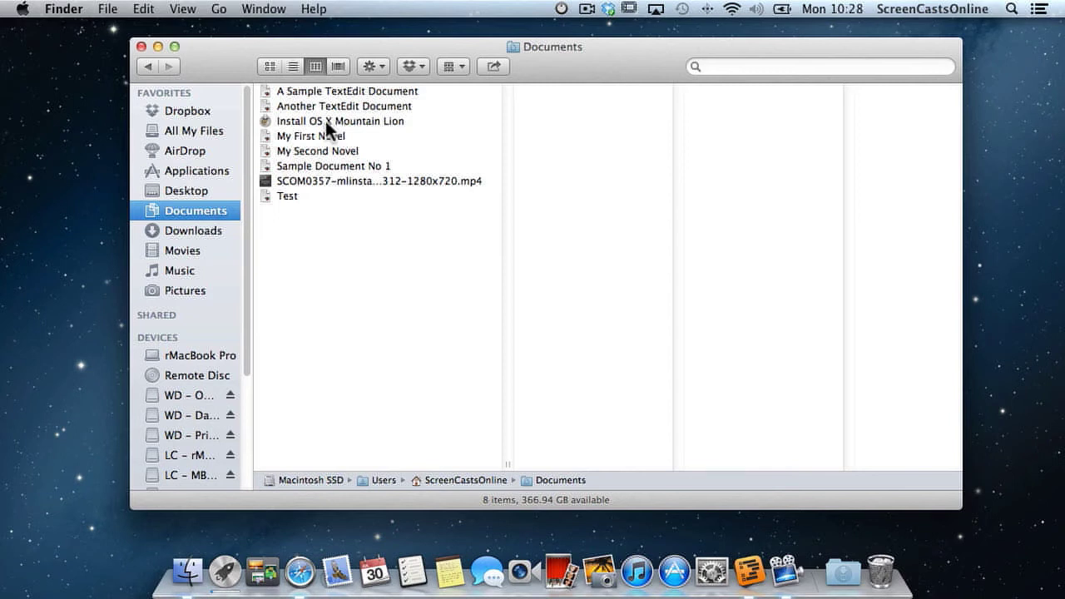
drag(325, 121, 196, 234)
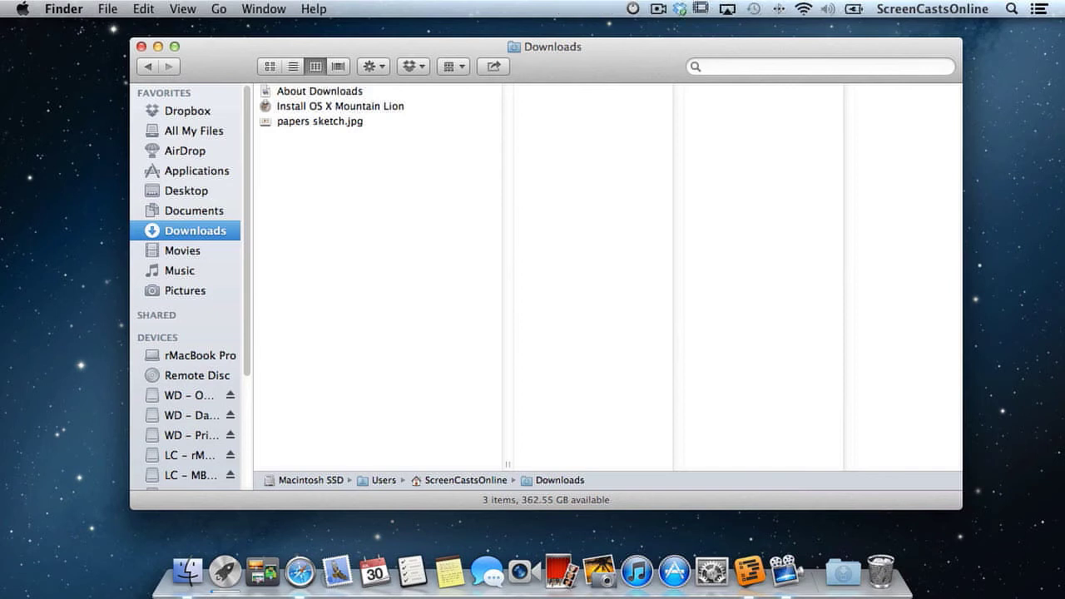
click(141, 47)
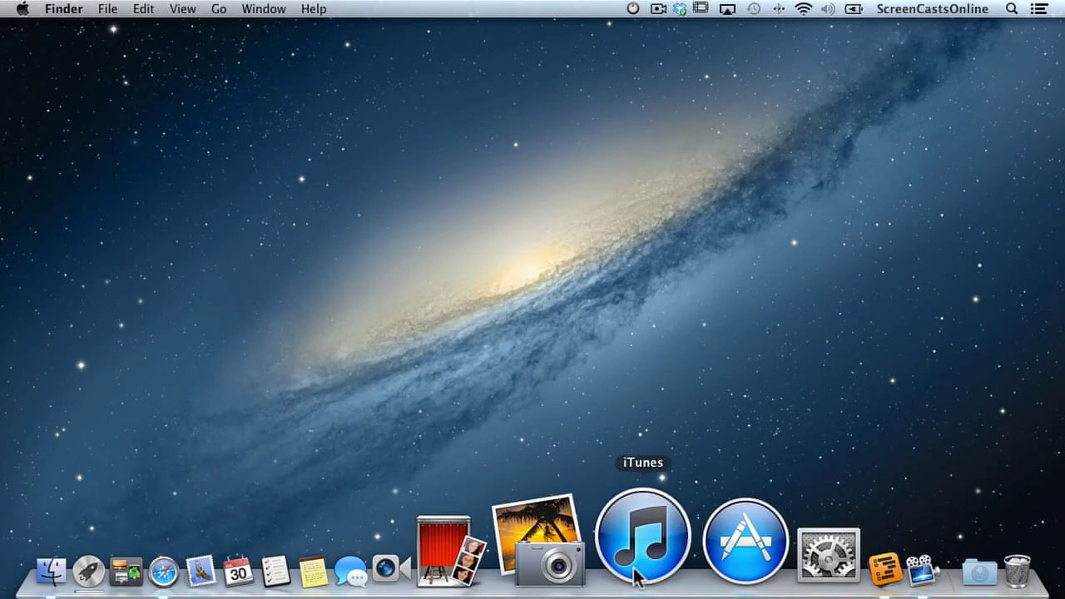
Option-click CANCEL on the paused Mountain Lion download in Purchases, confirm, and close the store.
click(681, 573)
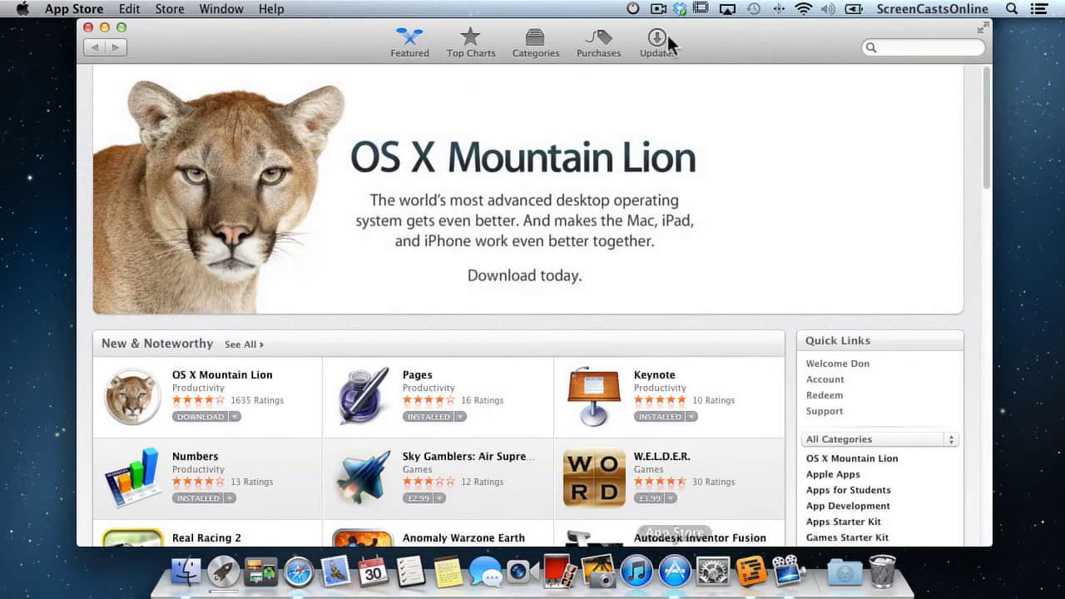
click(598, 40)
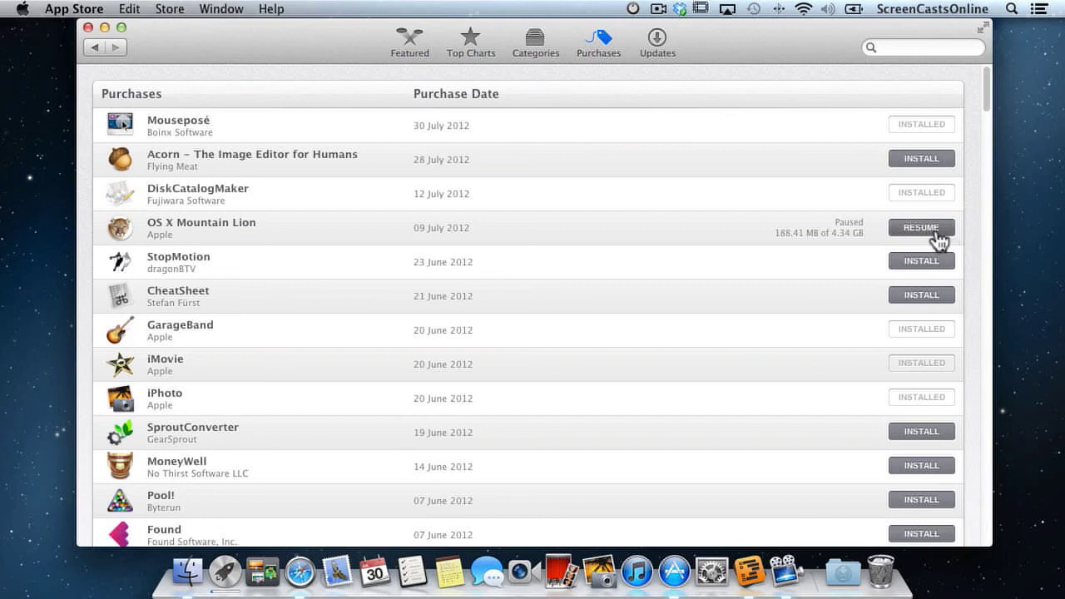
key(alt)
click(936, 232)
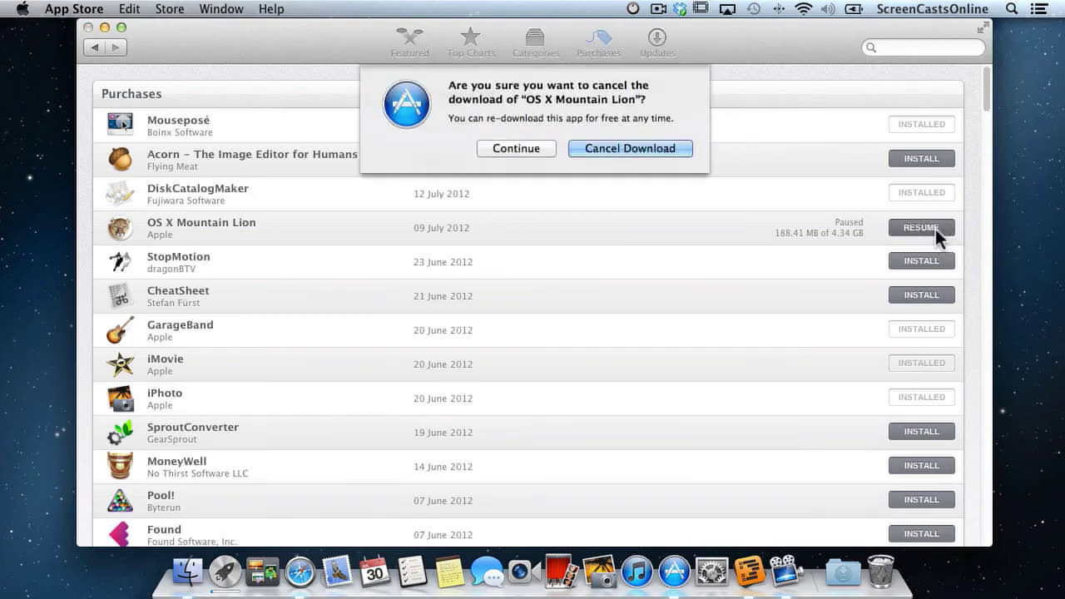
click(648, 145)
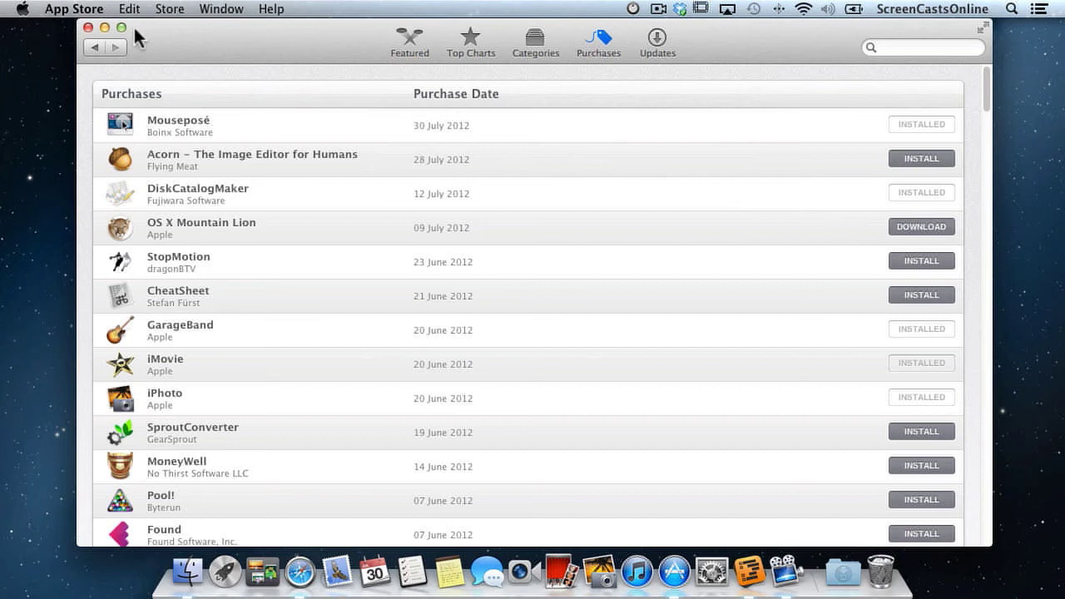
click(88, 27)
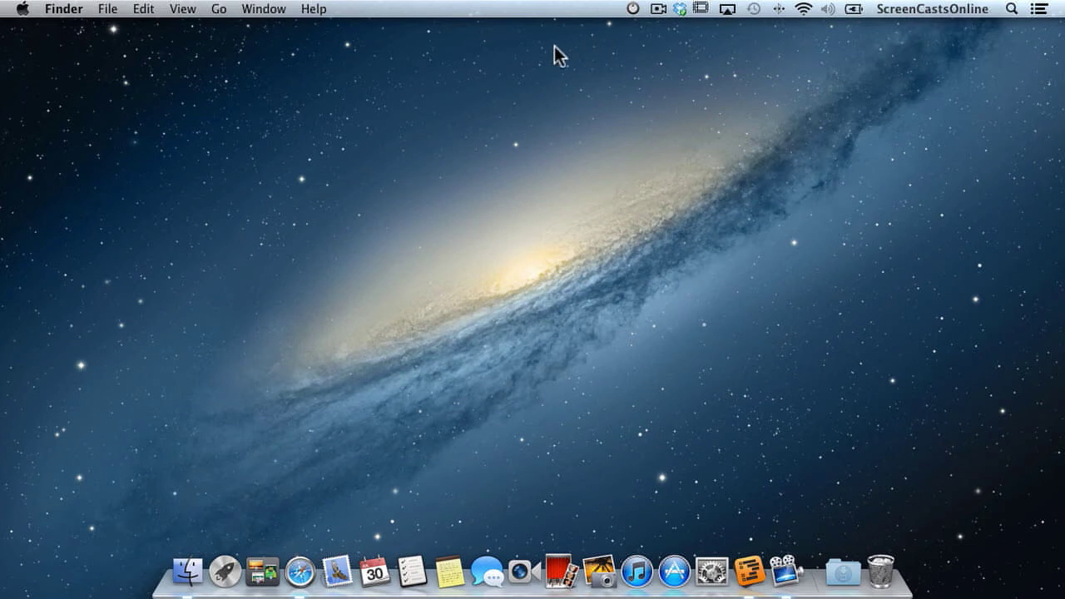
click(23, 10)
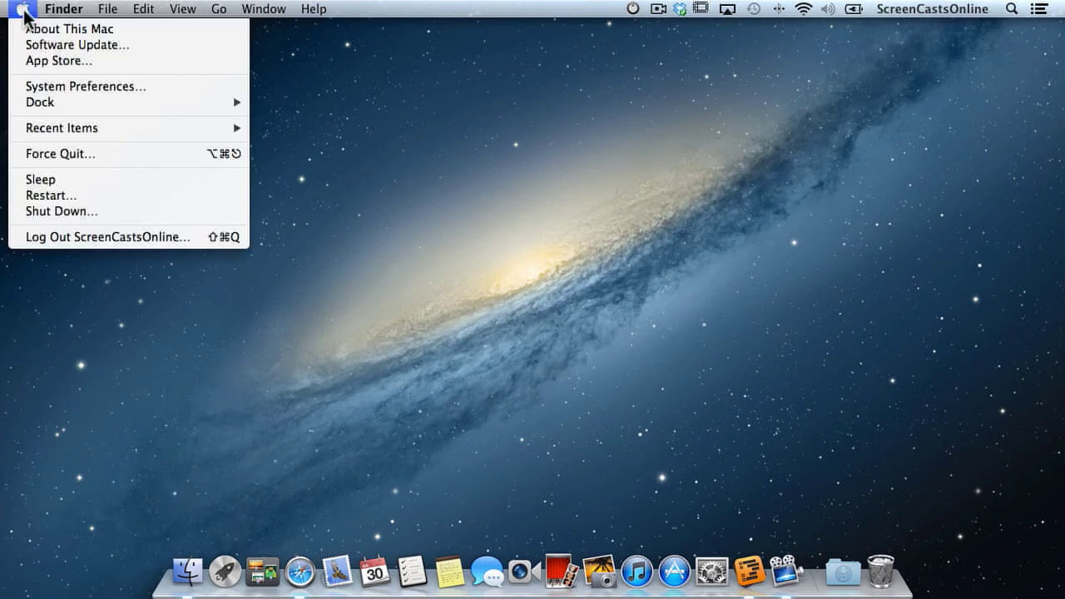
click(30, 60)
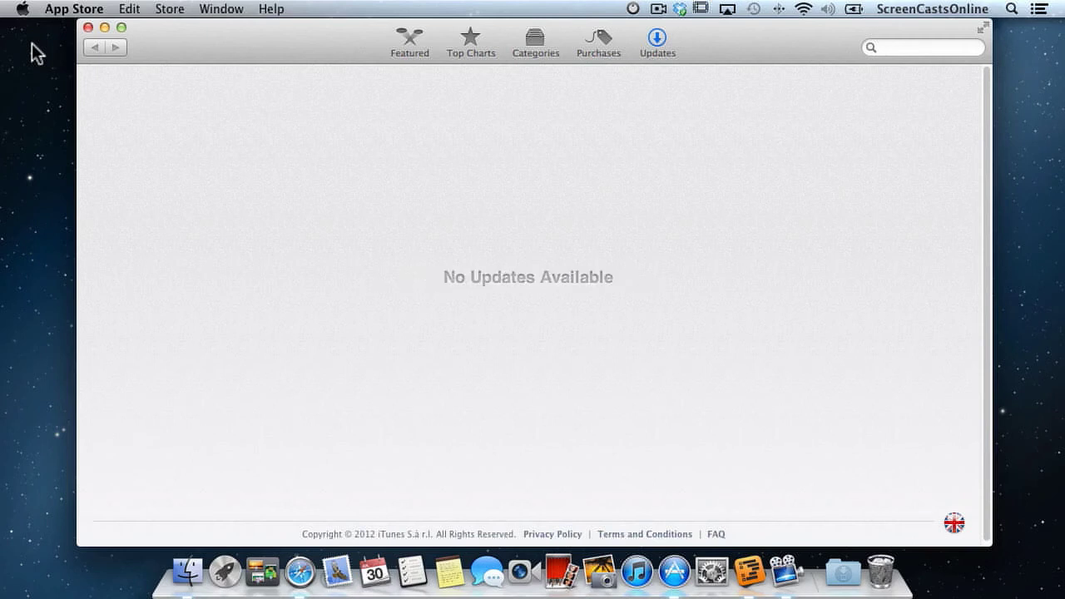
click(87, 27)
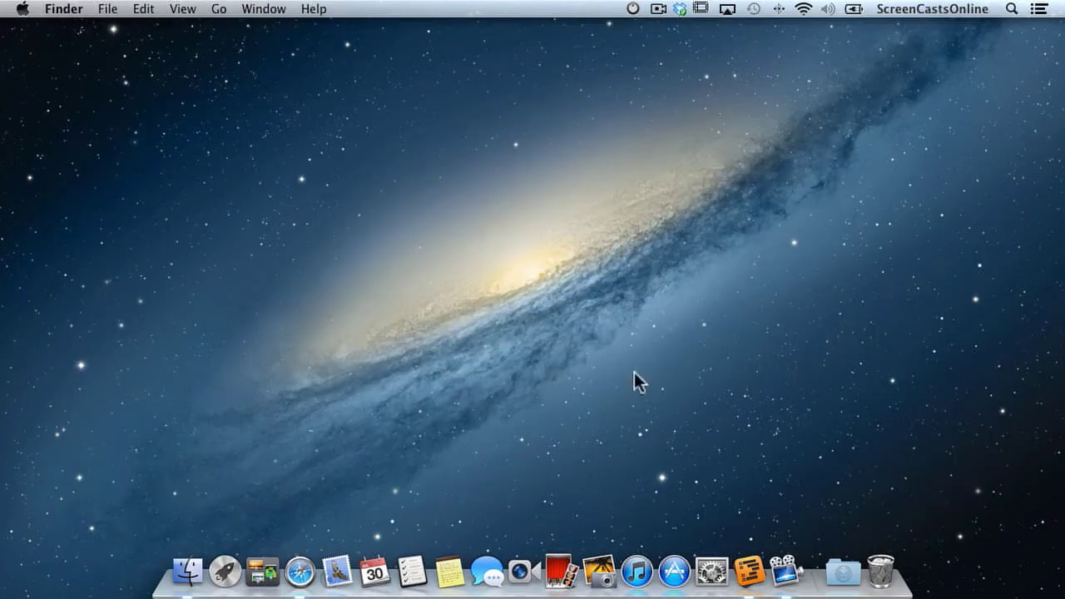
Choose Turn Hiding On from the Dock's context menu.
right_click(814, 581)
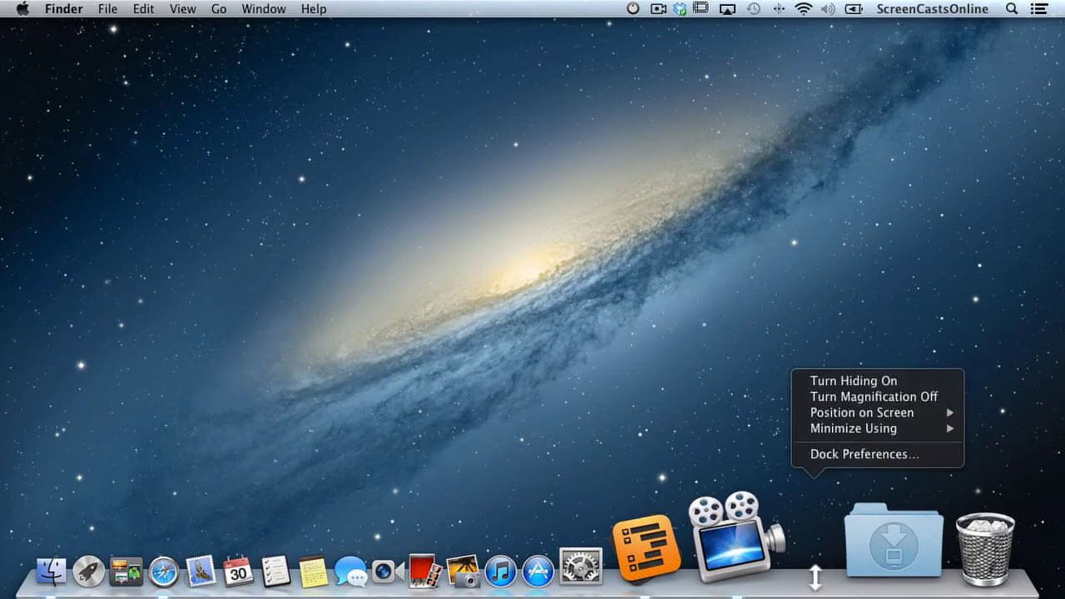
click(841, 382)
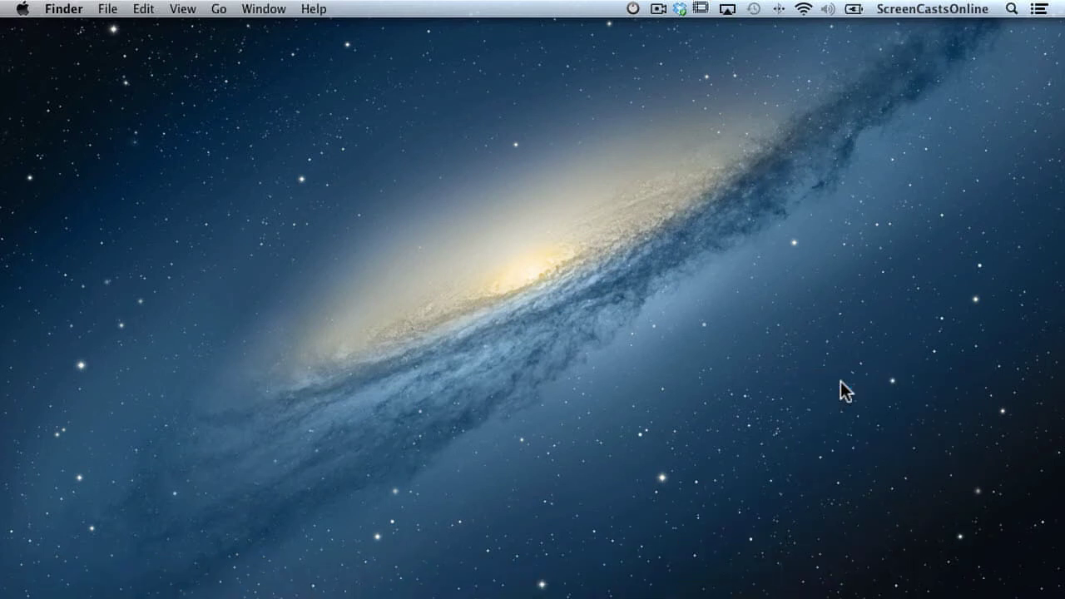